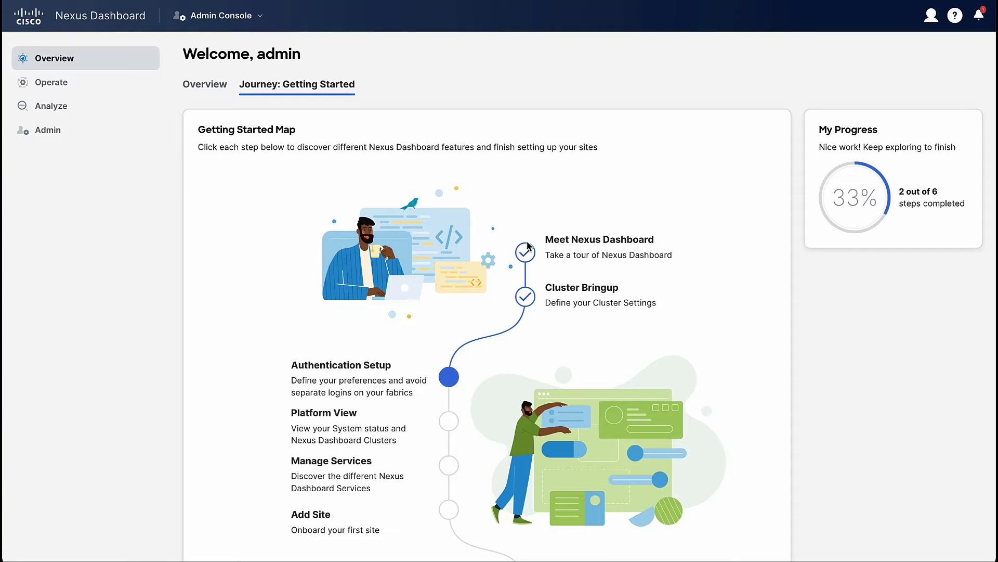
- Open the Fabric Controller service from the installed services and view its SAN dashboard
click(218, 87)
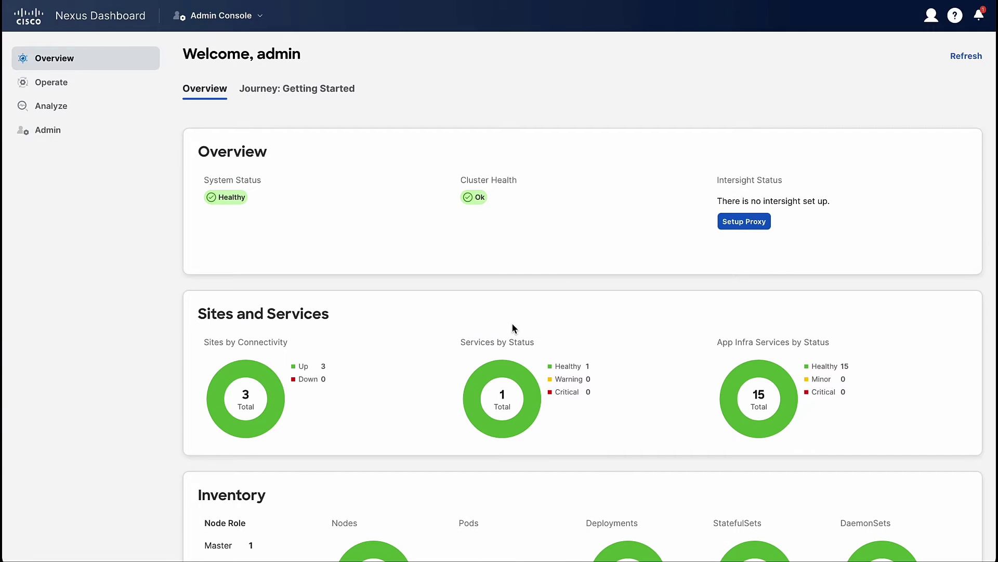
click(512, 401)
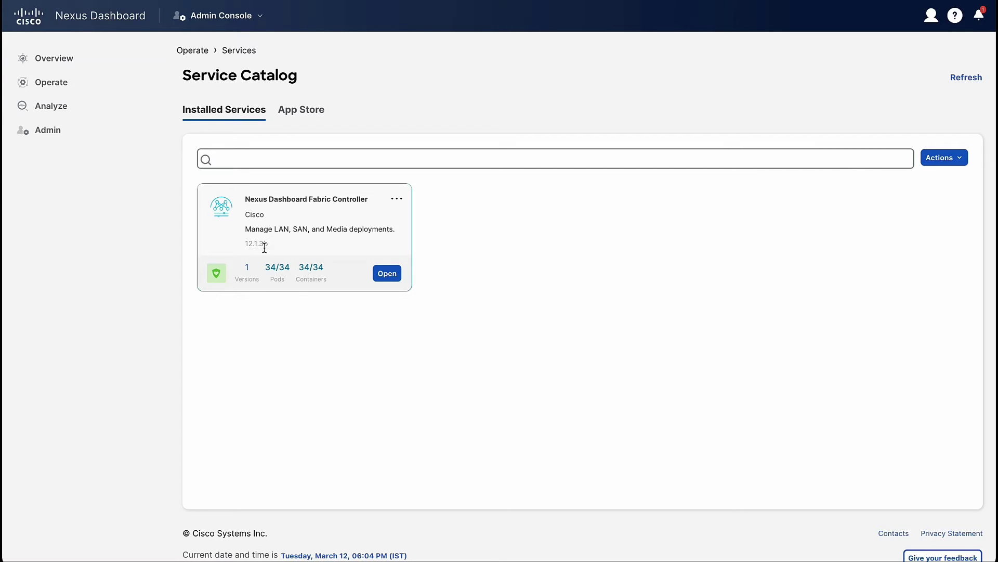
click(387, 273)
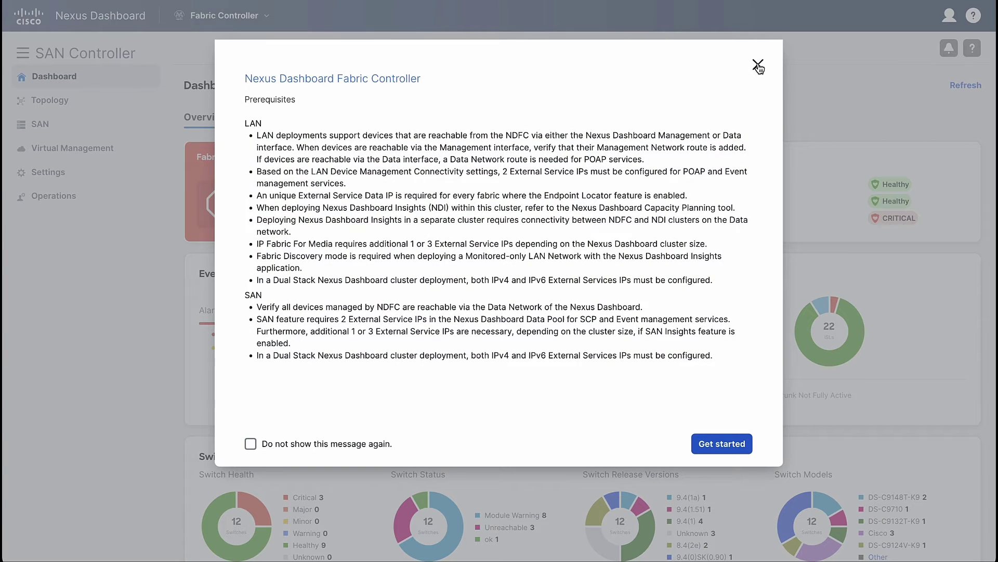
click(757, 65)
- Return to Nexus Dashboard and bring the installed services catalog back up
click(132, 19)
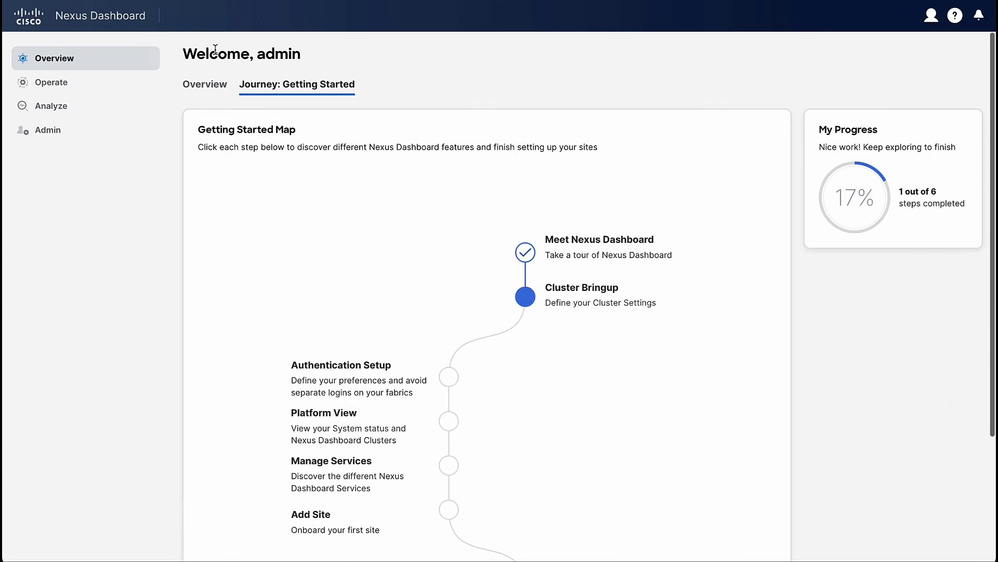
click(205, 88)
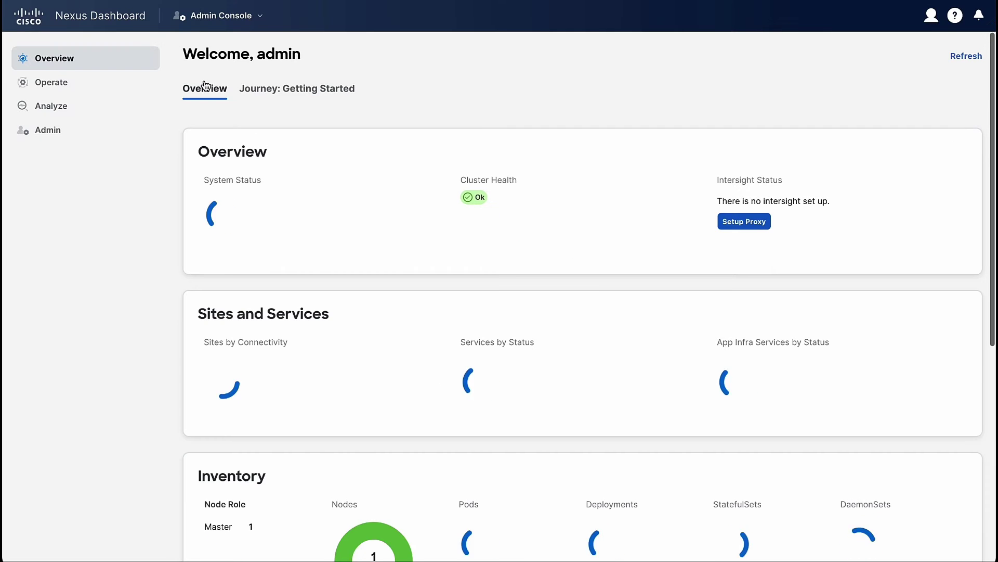
click(449, 326)
click(738, 411)
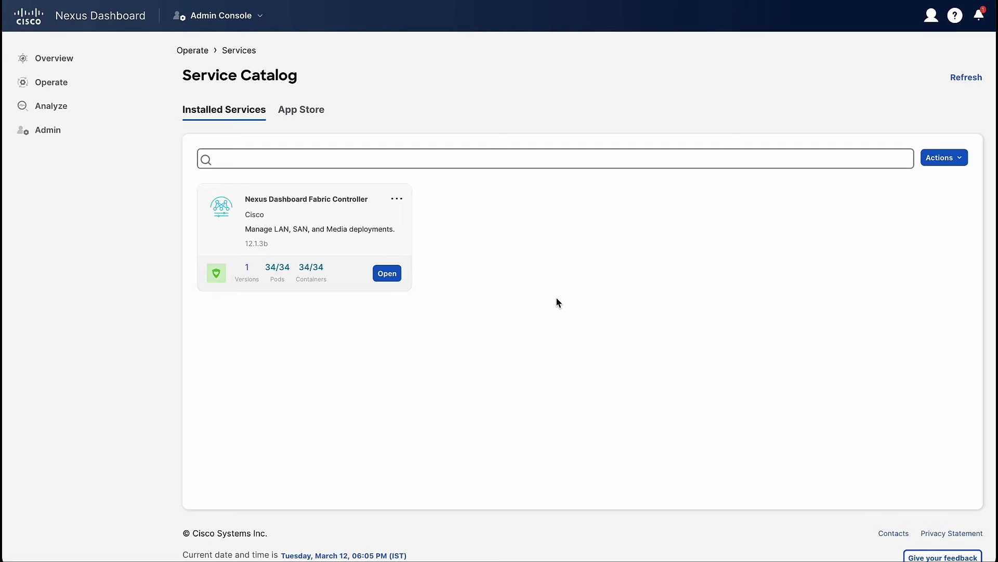
- Disable the Fabric Controller service, then go to Admin > Software Management
click(397, 199)
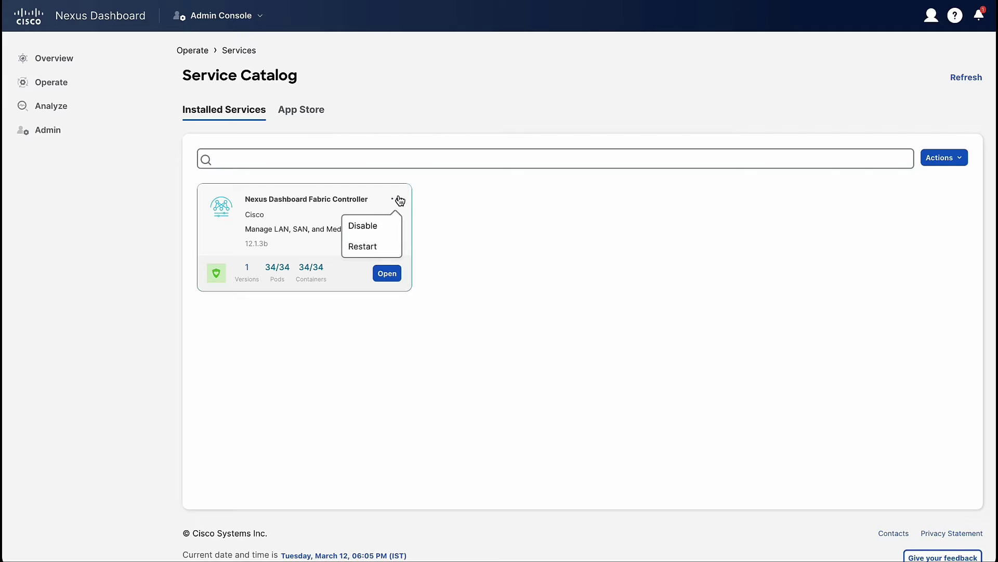
click(382, 227)
click(529, 205)
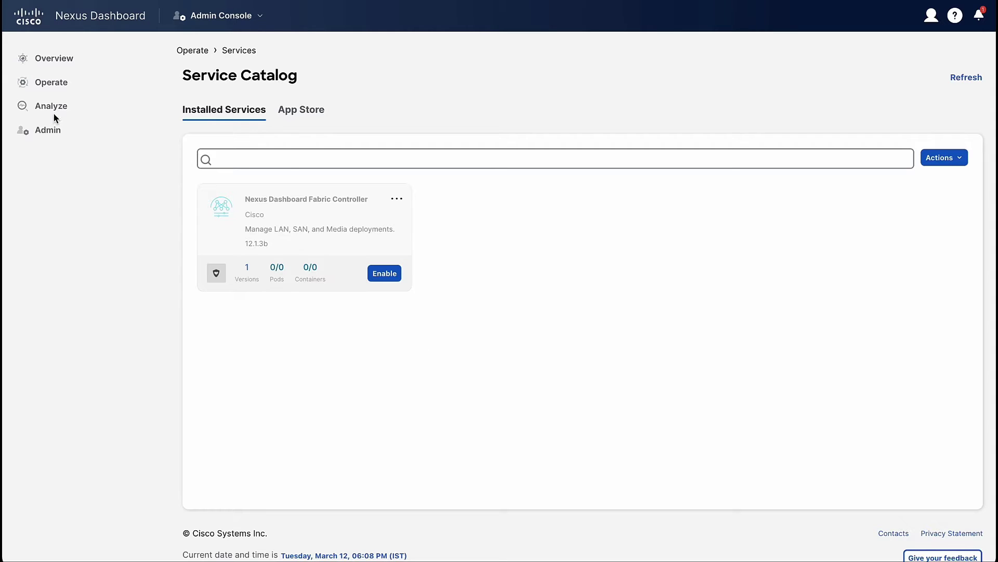
mouse_move(47, 130)
click(198, 151)
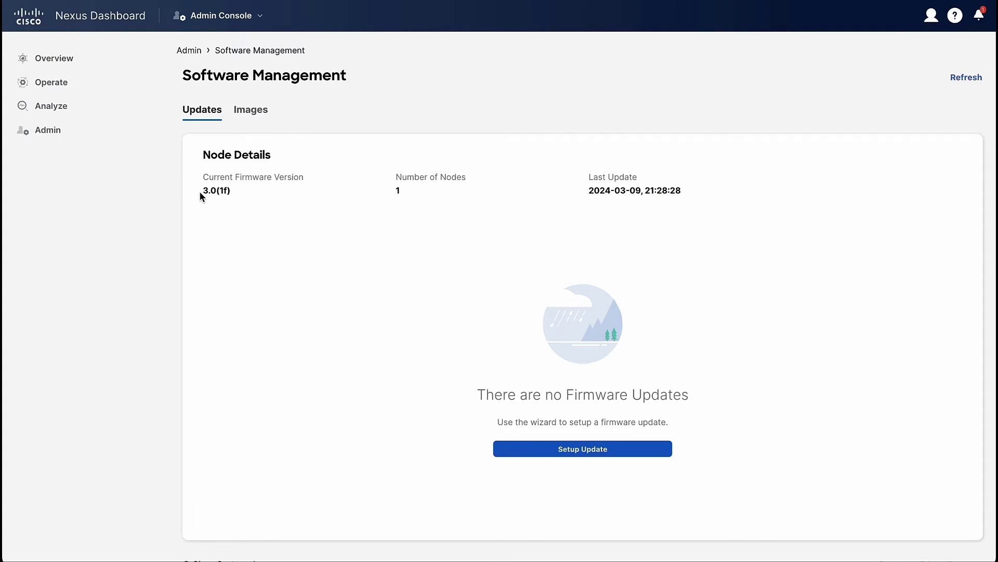
- Add a local firmware image, picking nd-dk9.3.1.1k.iso from the computer and uploading it
click(253, 114)
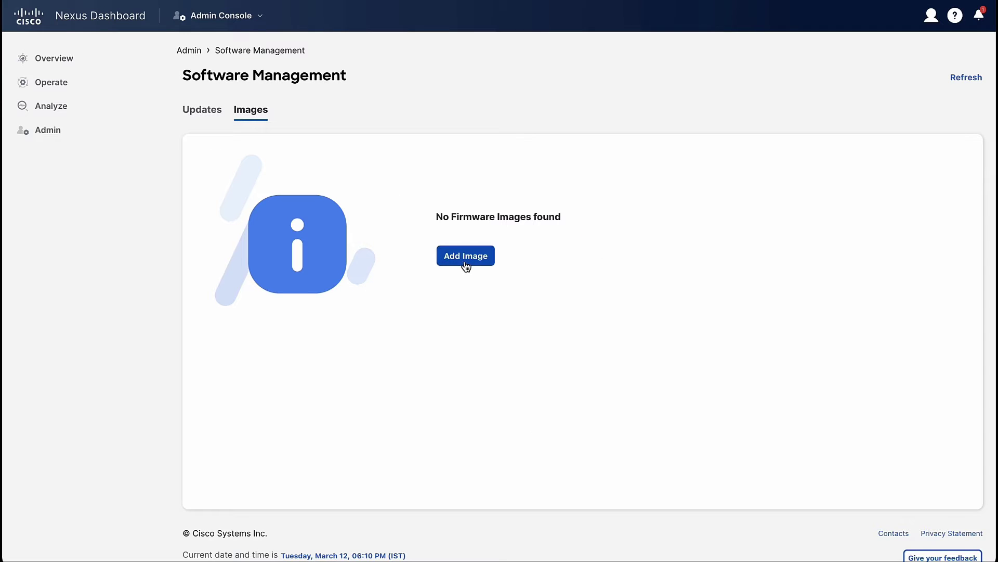
click(468, 260)
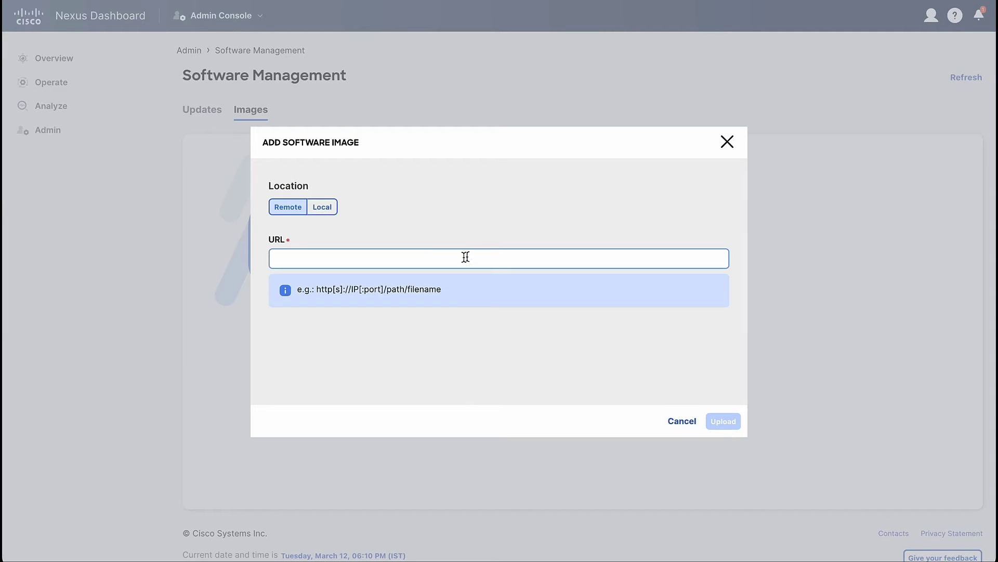
click(323, 213)
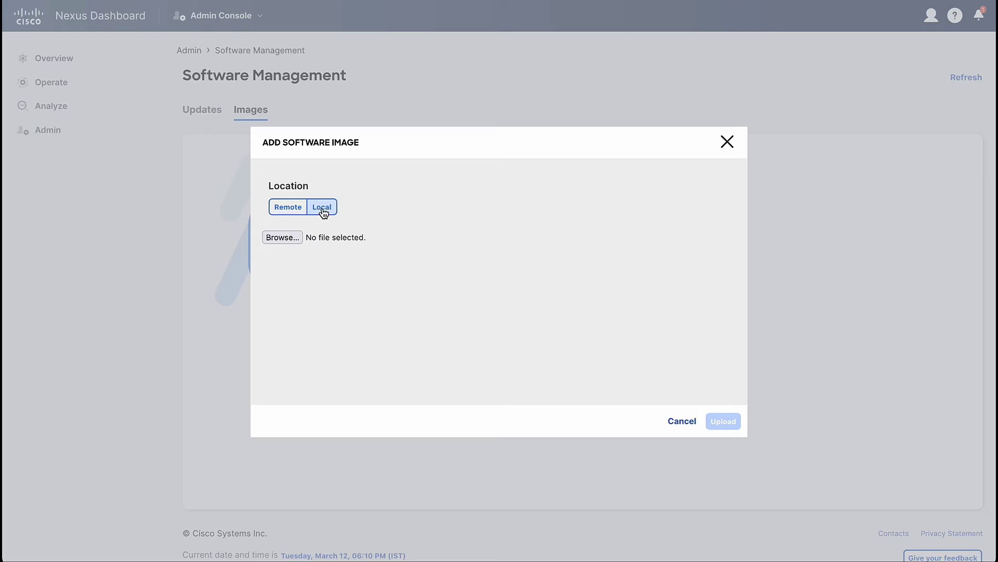
click(284, 237)
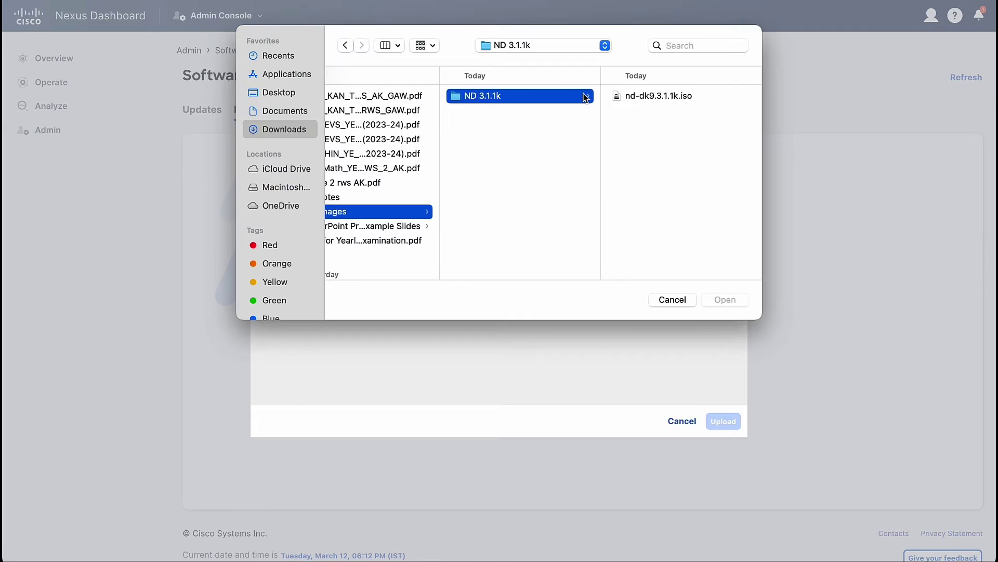
click(648, 95)
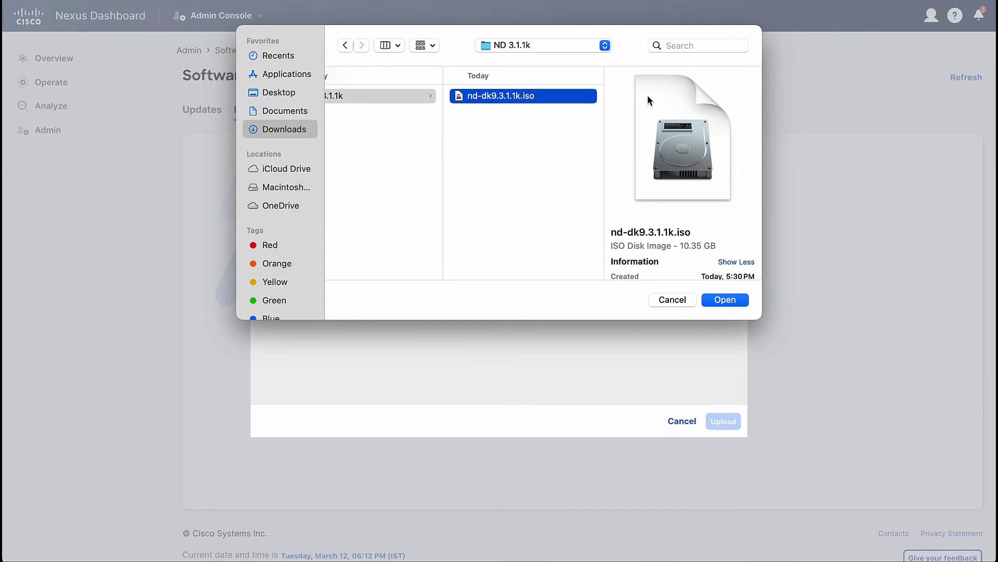
click(718, 301)
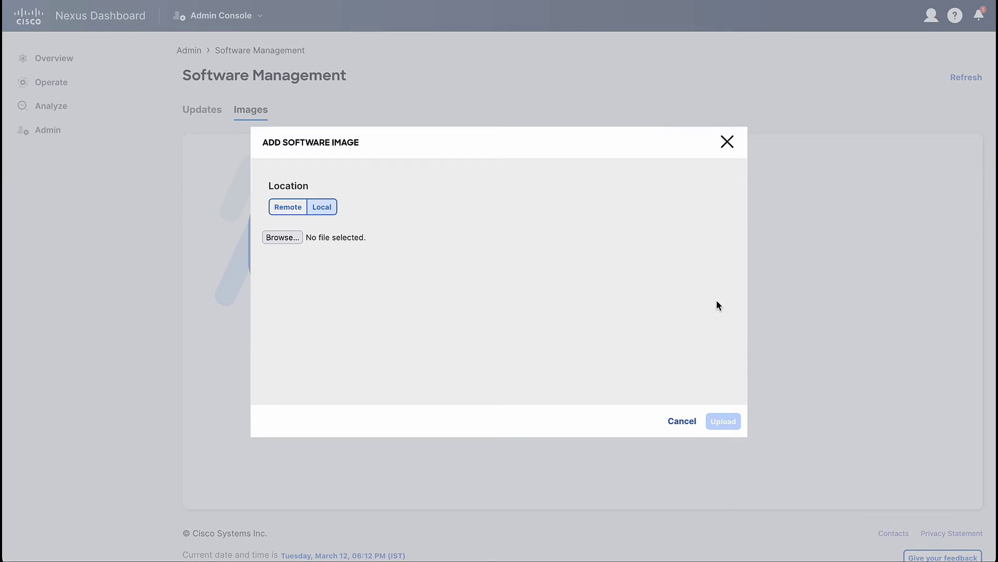
click(725, 423)
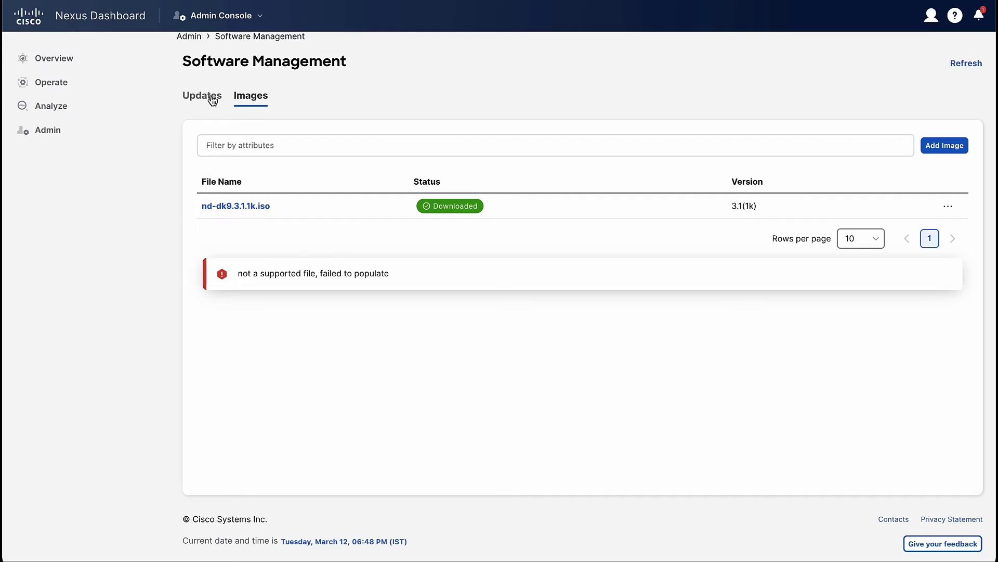
- Set up an update targeting 3.1.1k and run its pre-install validation checks
click(210, 98)
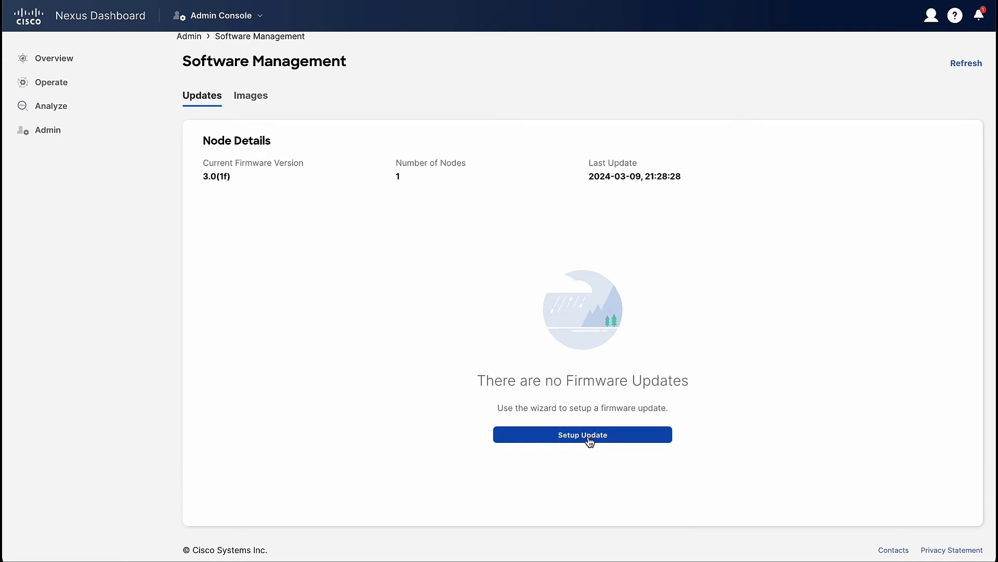
click(591, 441)
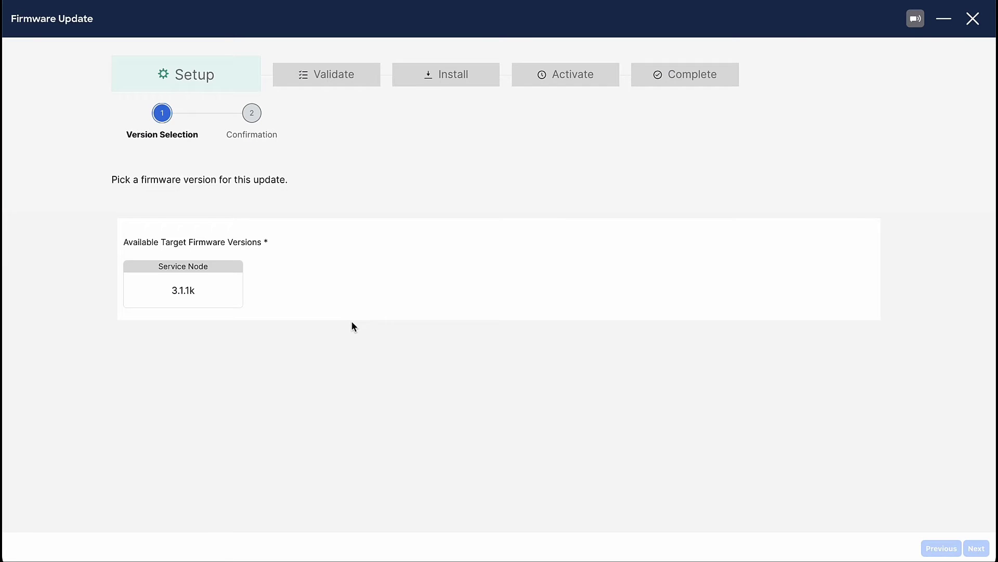
click(209, 273)
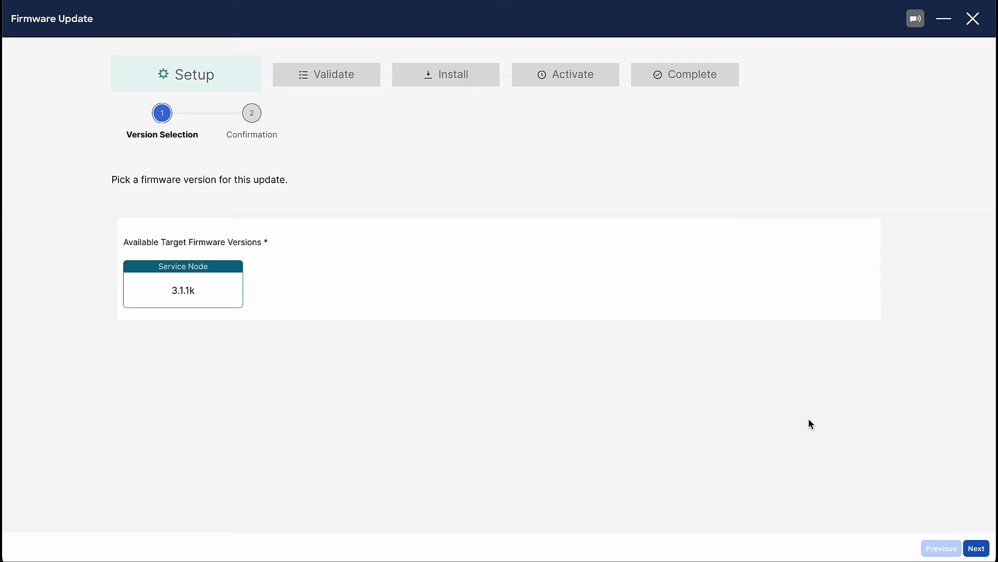
click(979, 551)
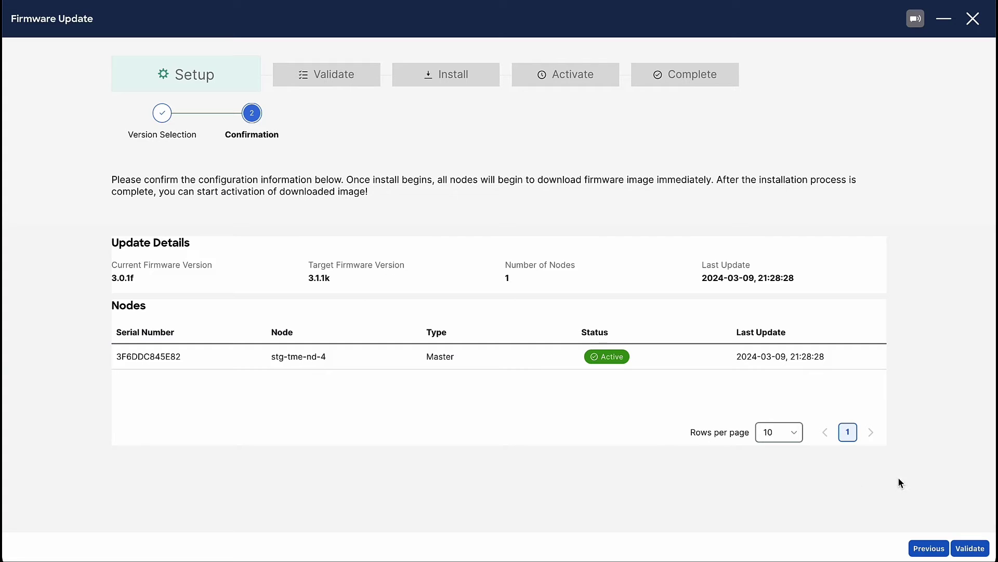
click(970, 548)
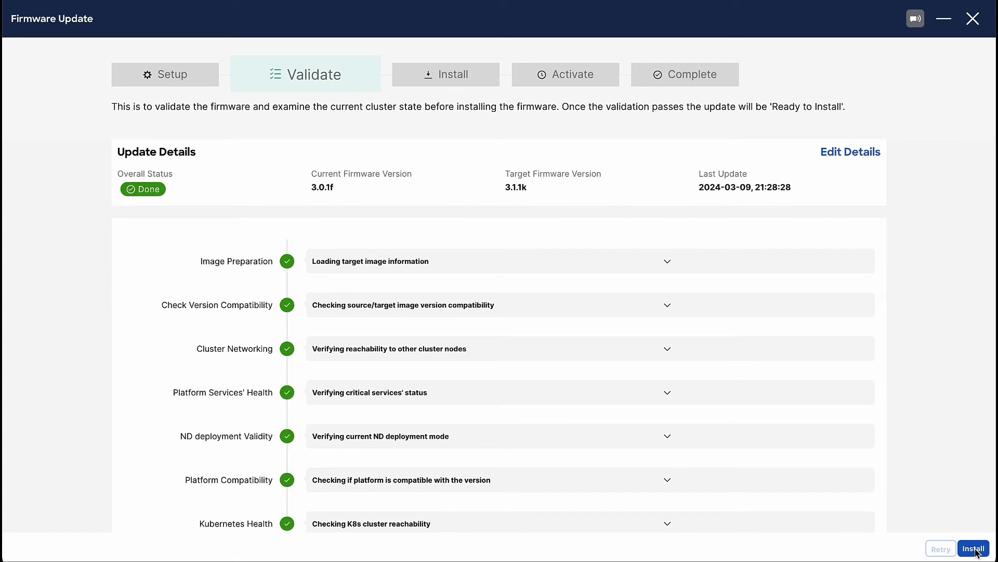
- Install the 3.1.1k firmware and watch the node's installation steps in Details
click(974, 549)
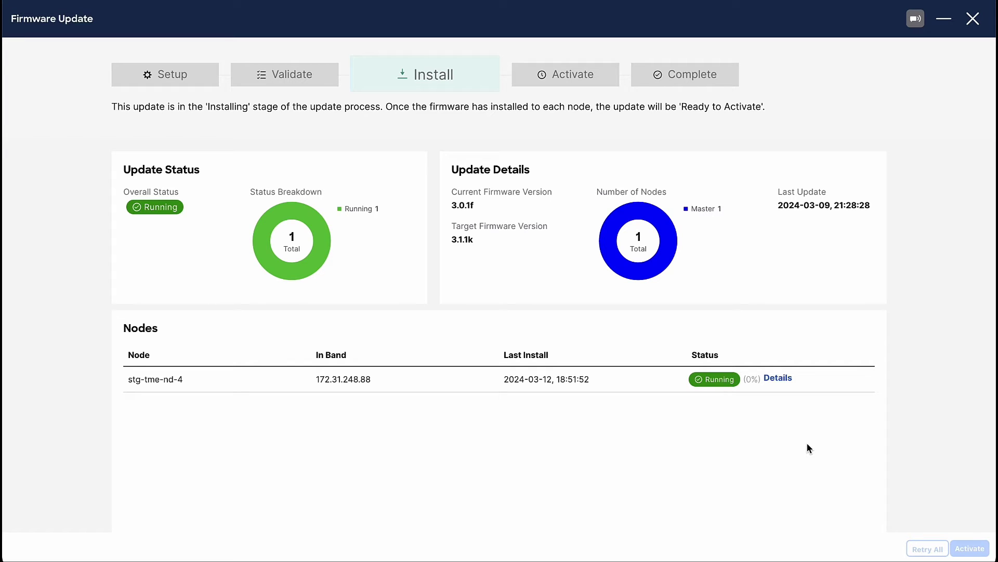
click(780, 379)
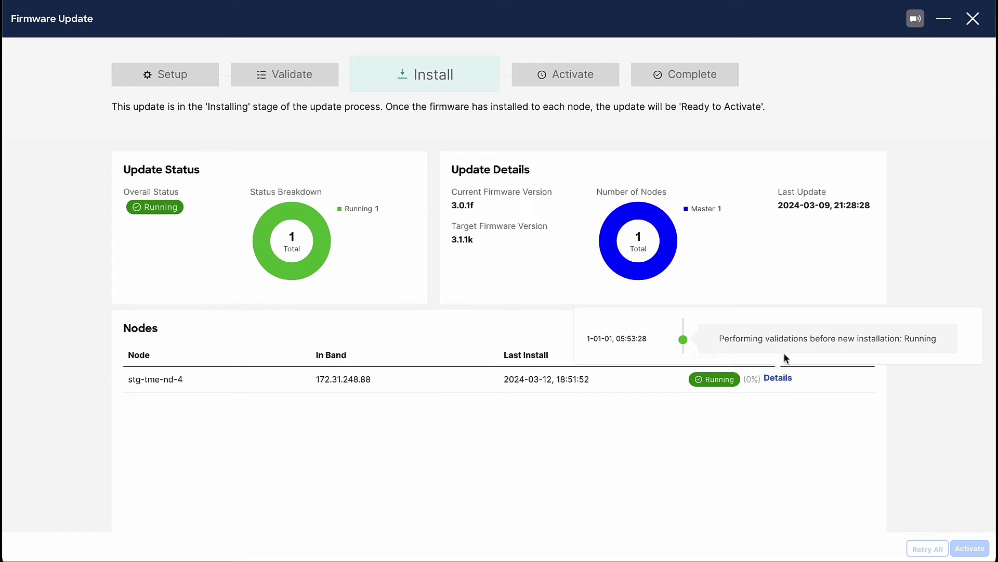
click(780, 378)
scroll(812, 318, down, 1)
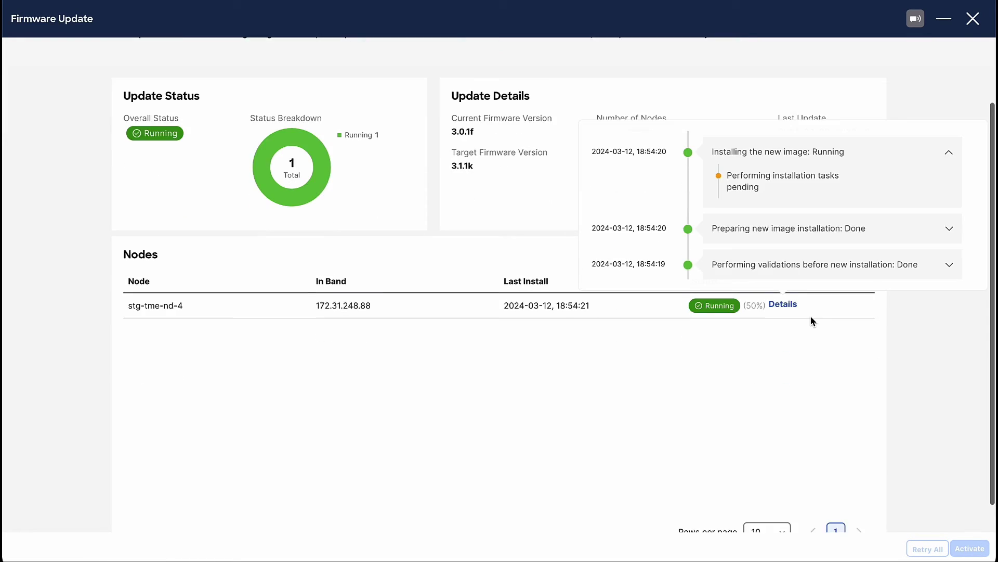
scroll(942, 251, down, 3)
scroll(794, 269, down, 3)
scroll(903, 283, down, 3)
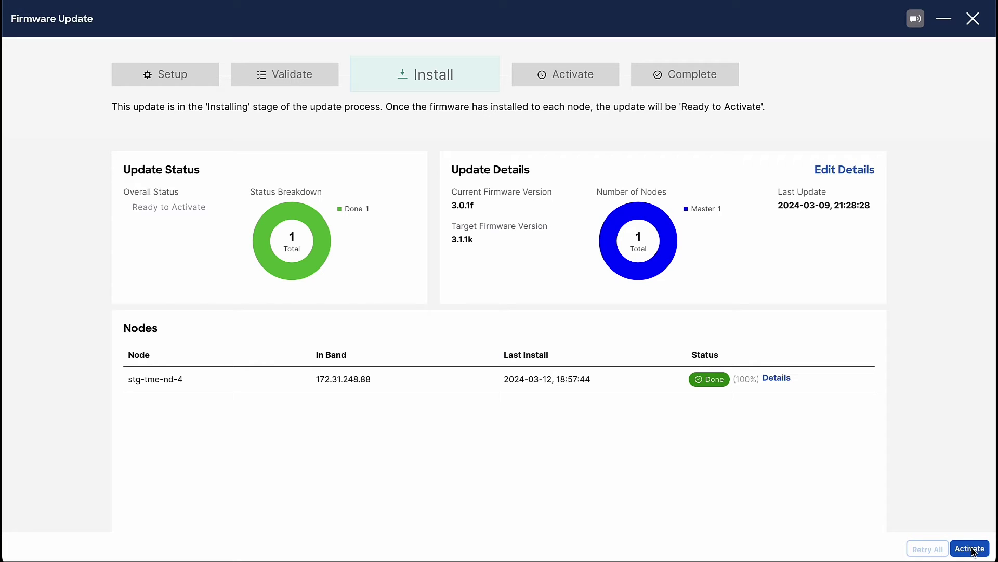
- Activate the installed firmware and review the node's activation log steps
click(972, 551)
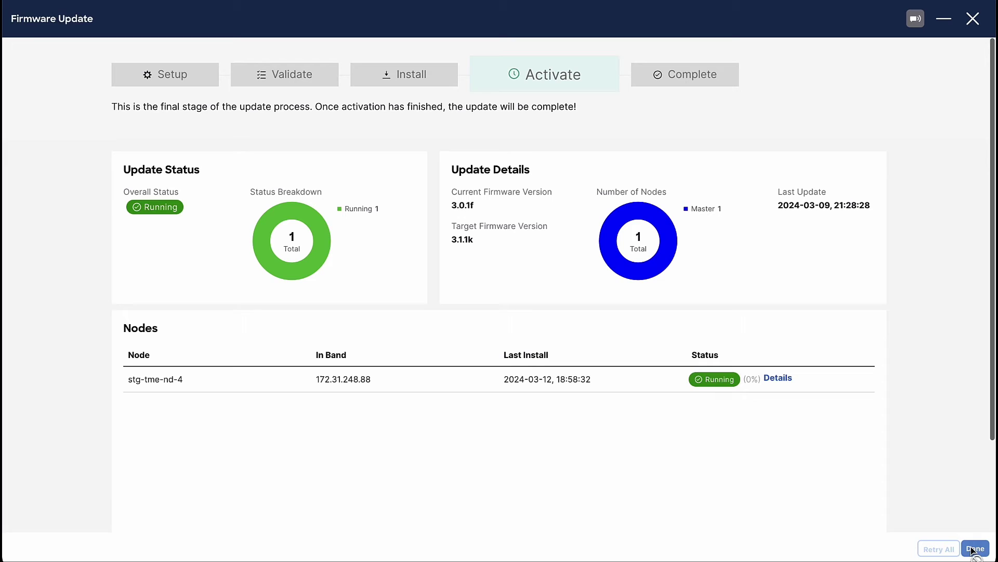
click(778, 378)
scroll(947, 231, down, 3)
scroll(947, 265, down, 3)
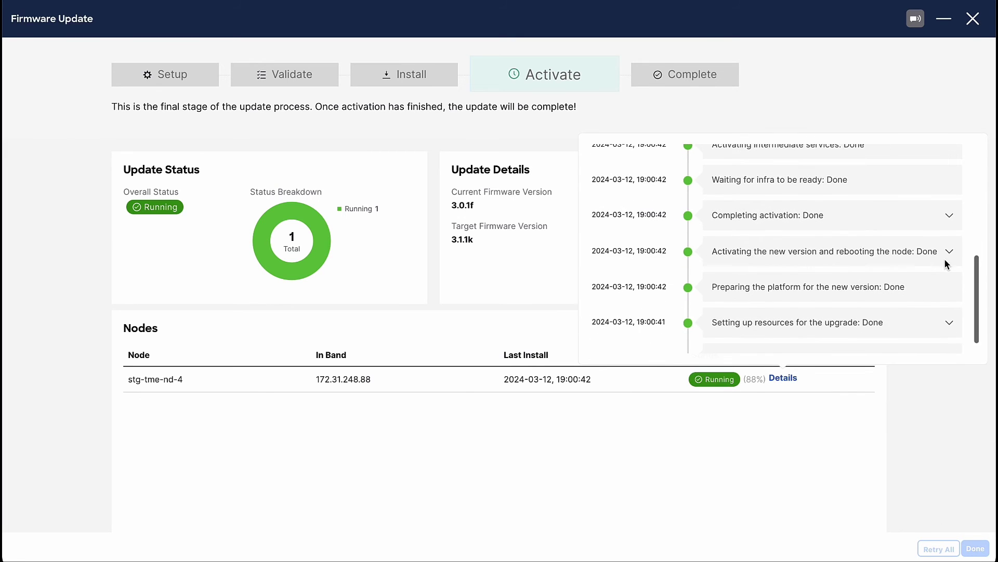
click(949, 215)
scroll(947, 265, down, 1)
click(949, 338)
scroll(867, 305, down, 5)
key(Escape)
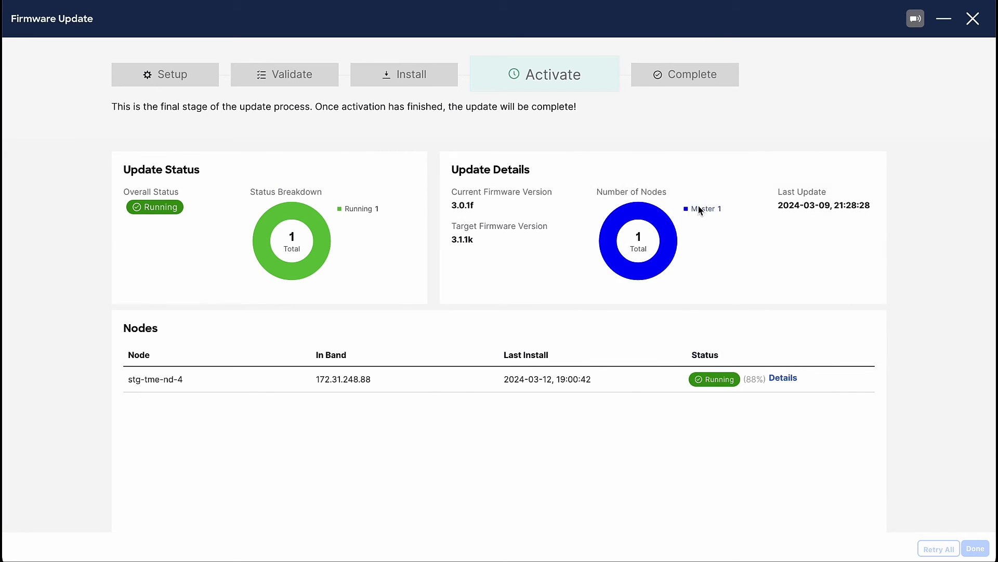
scroll(671, 468, down, 2)
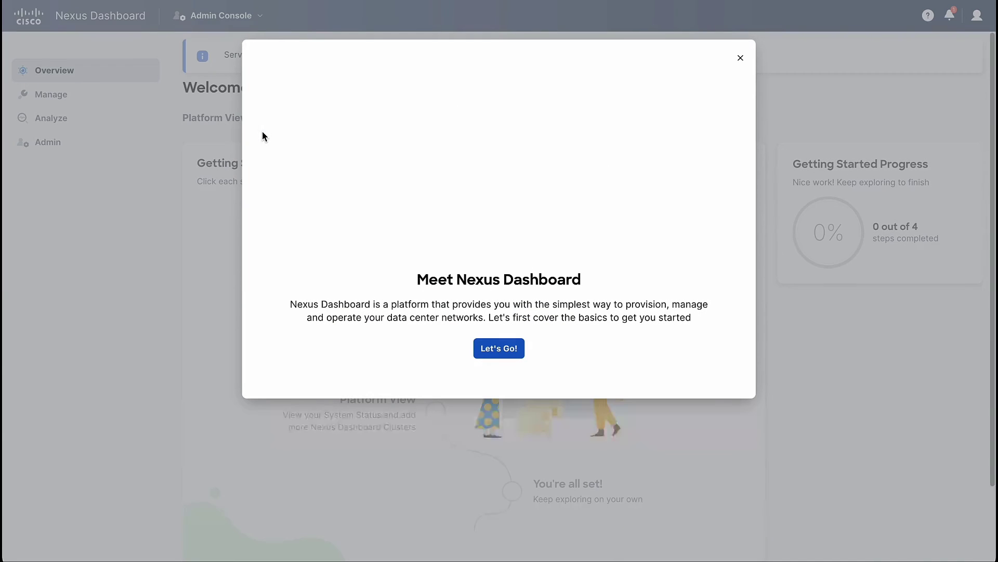
- Dismiss the Meet Nexus Dashboard intro and check the 3.1.1k release details in Software Management
click(741, 60)
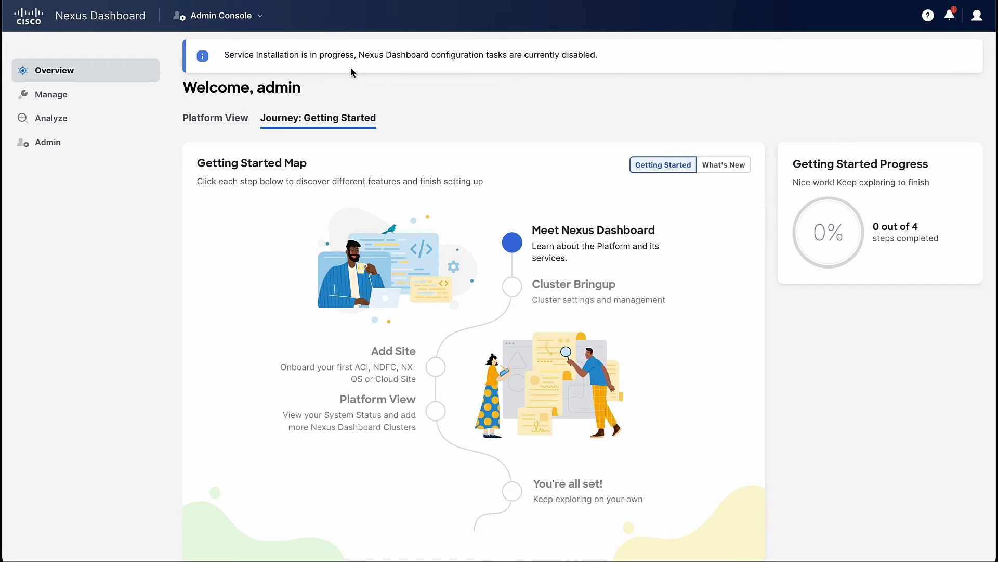
mouse_move(51, 94)
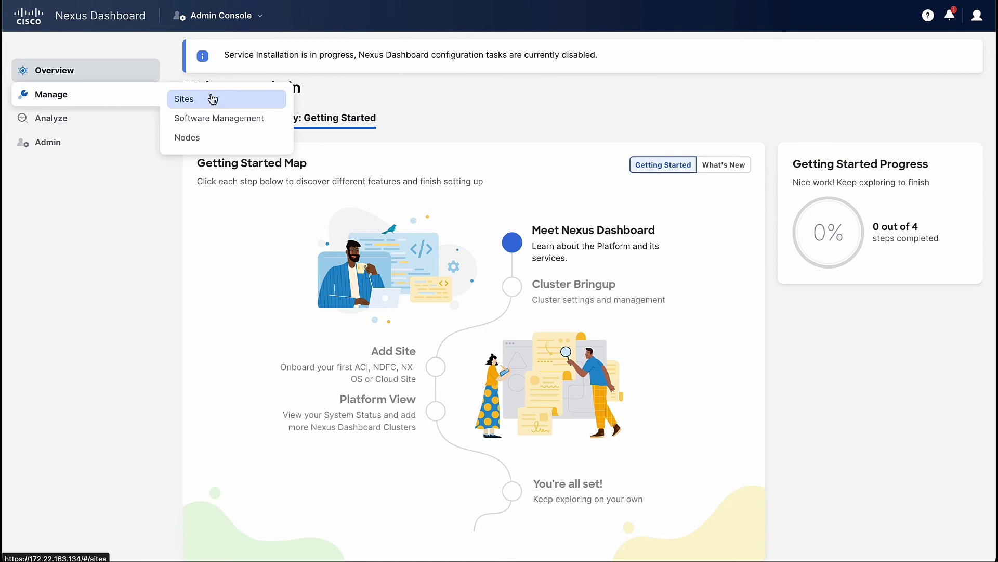
click(214, 121)
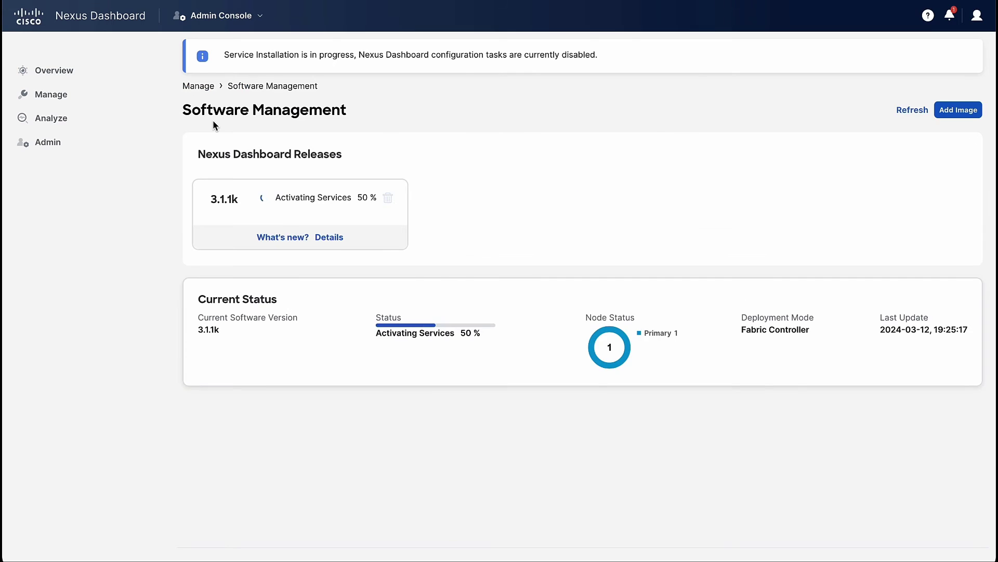
click(328, 236)
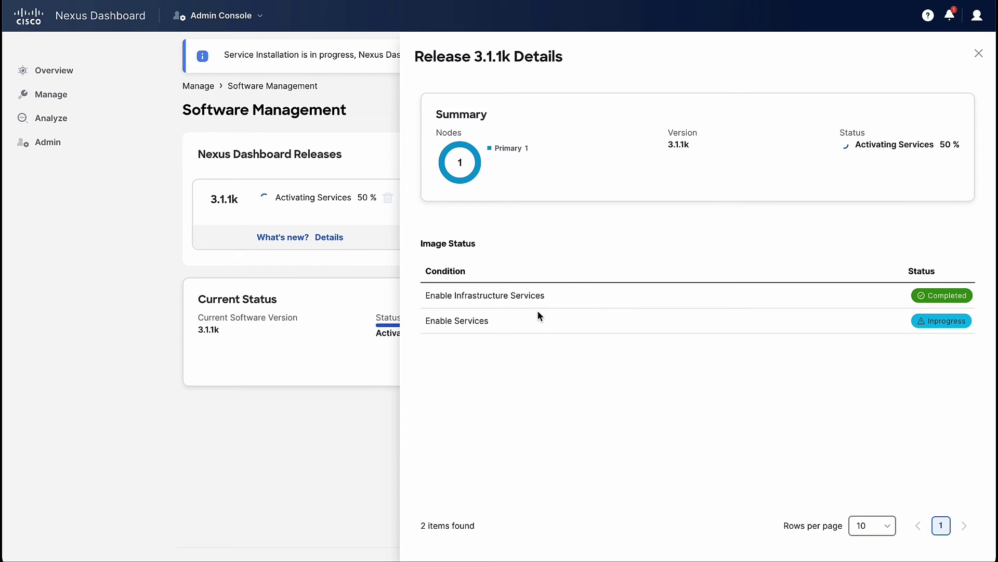
click(980, 53)
mouse_move(50, 117)
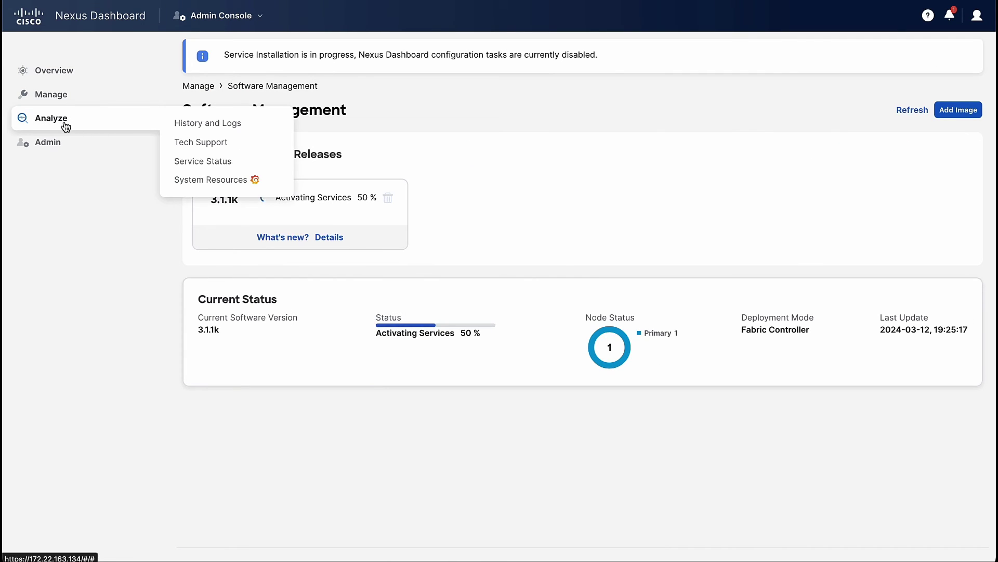
- Check Service Status, then view platform health on Overview > Platform View
click(201, 161)
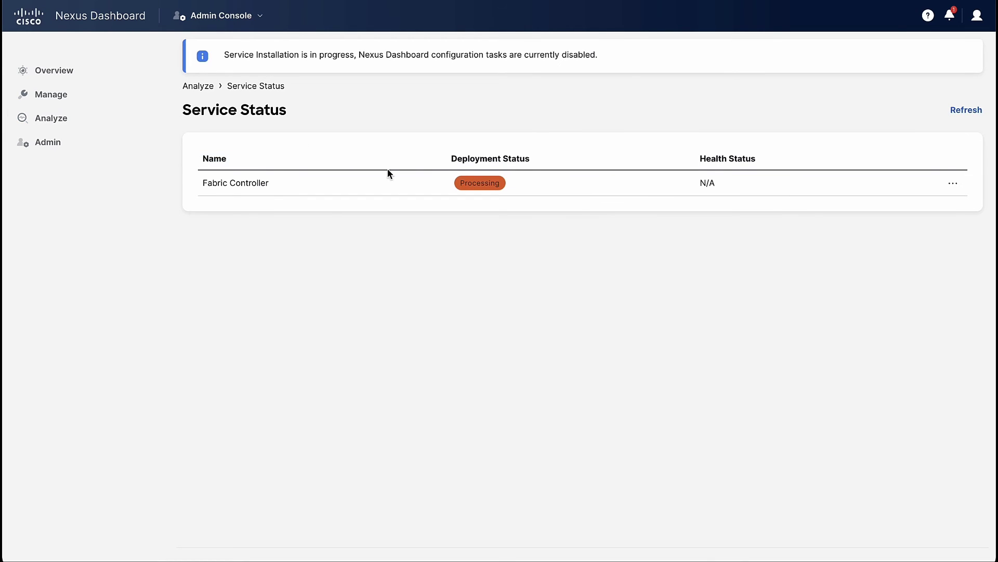
click(68, 78)
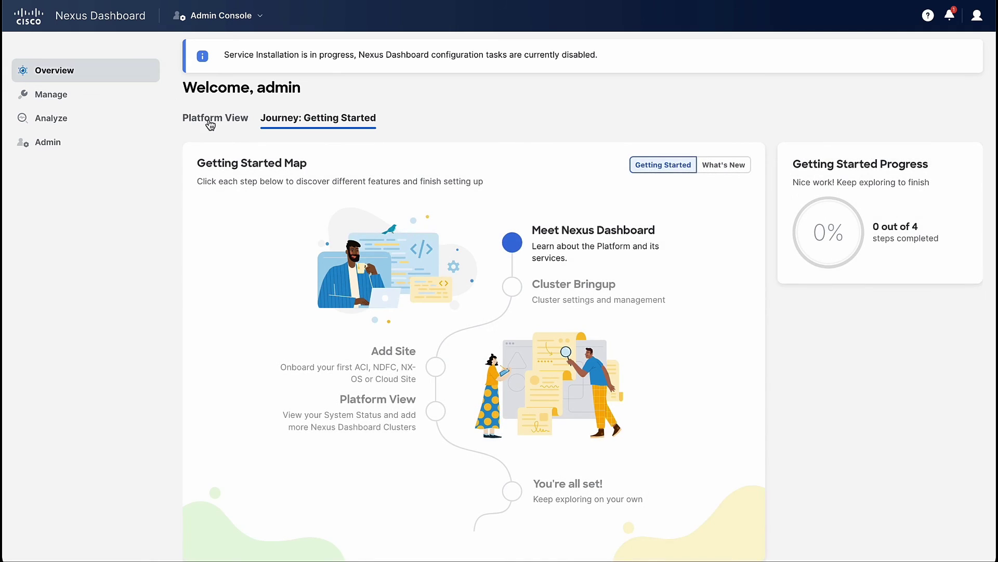
click(210, 123)
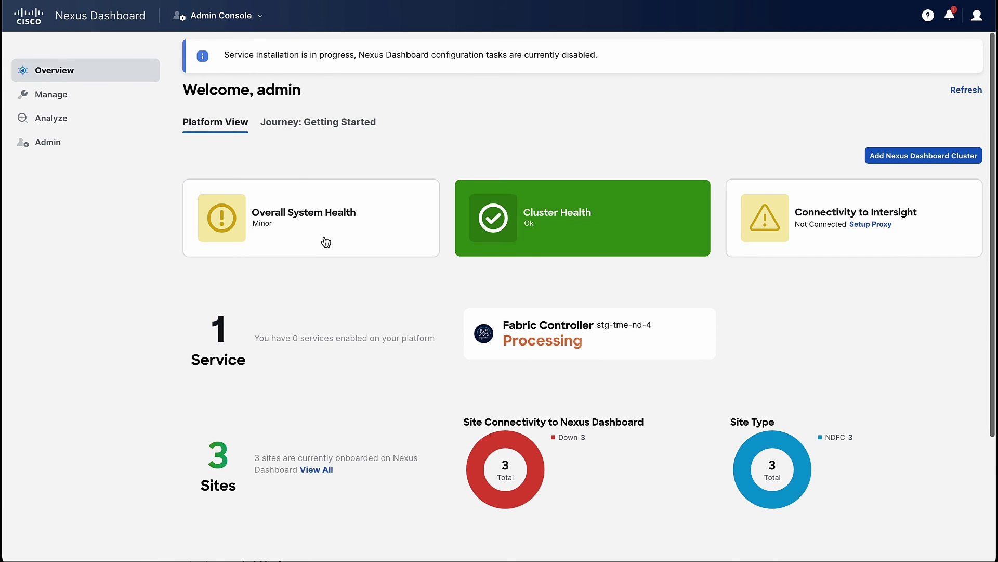
scroll(326, 241, down, 3)
scroll(671, 492, up, 3)
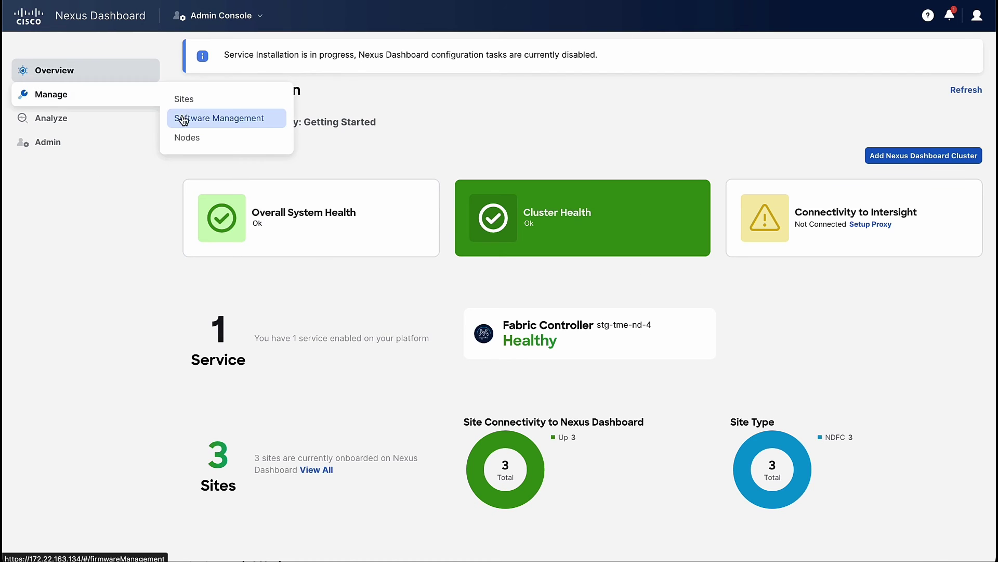
- Verify the update in Software Management, Fabric Controller in Service Status, and health in Platform View
click(183, 119)
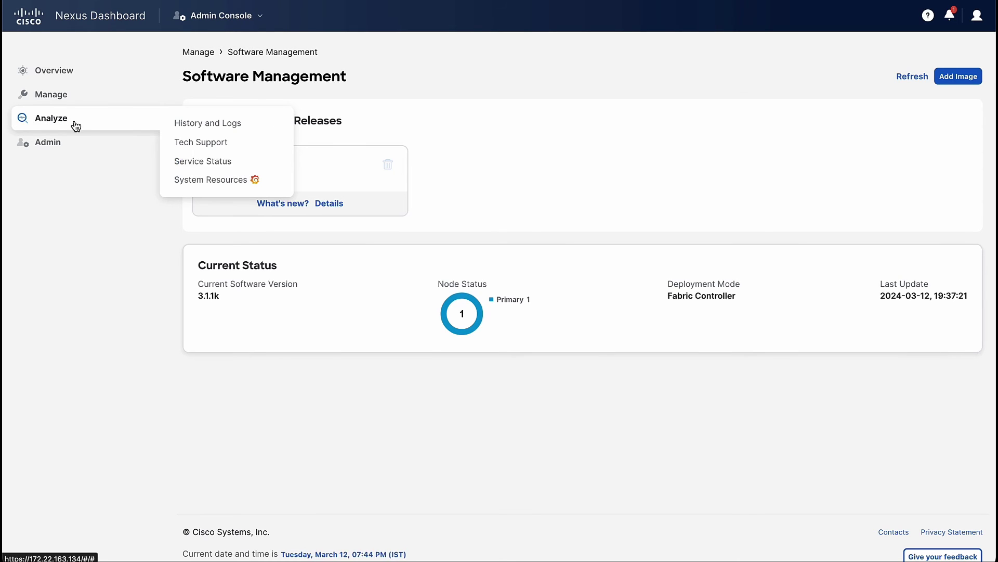
click(203, 163)
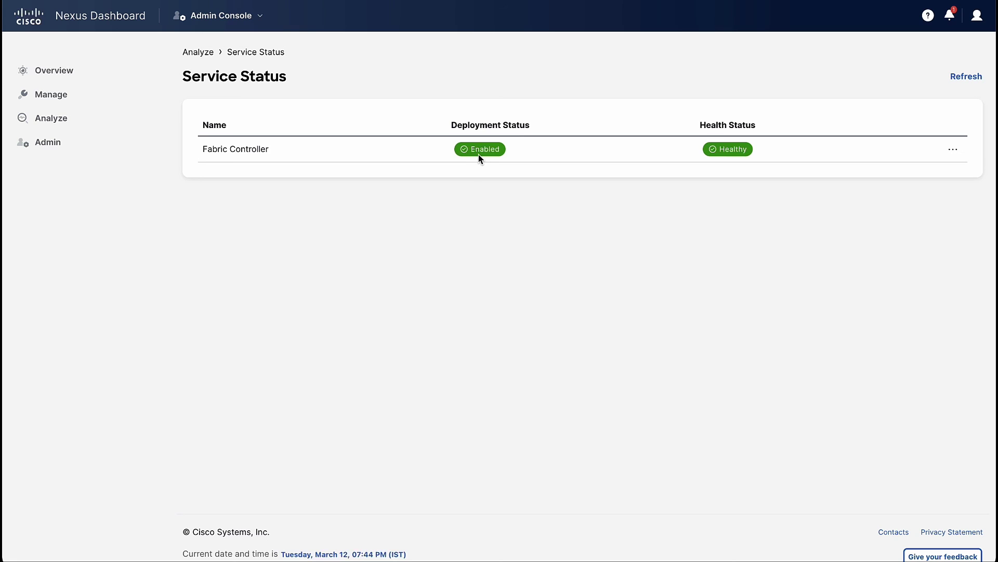
click(75, 73)
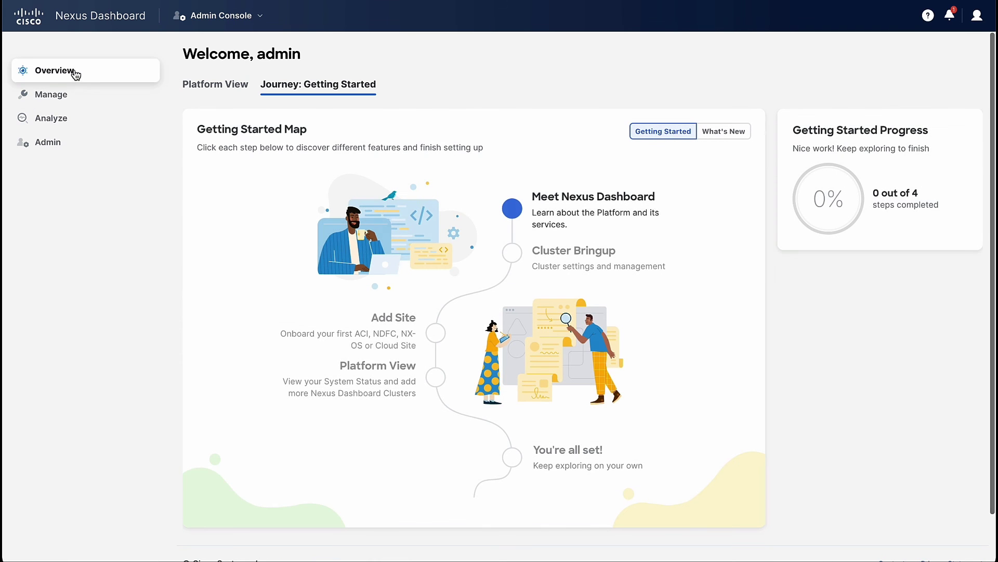
click(204, 86)
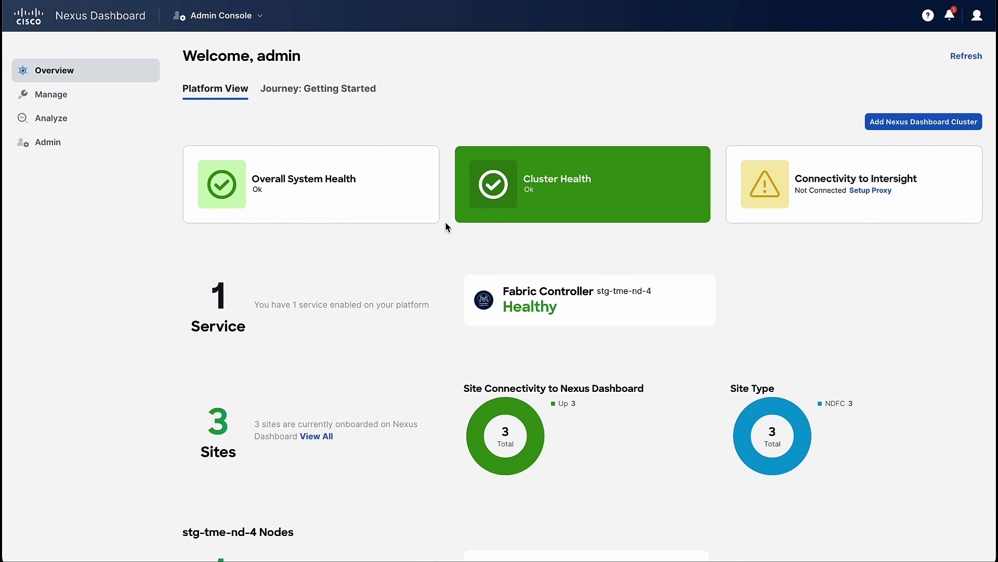
scroll(445, 222, down, 1)
scroll(445, 222, down, 1)
scroll(445, 222, up, 2)
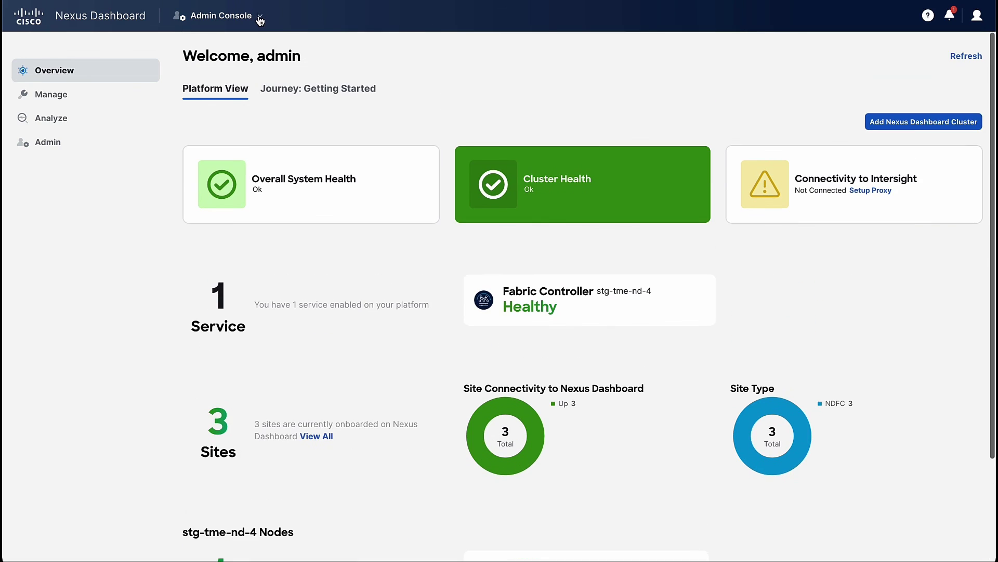
- Switch to the Fabric Controller console and dismiss its prerequisites notice
click(260, 21)
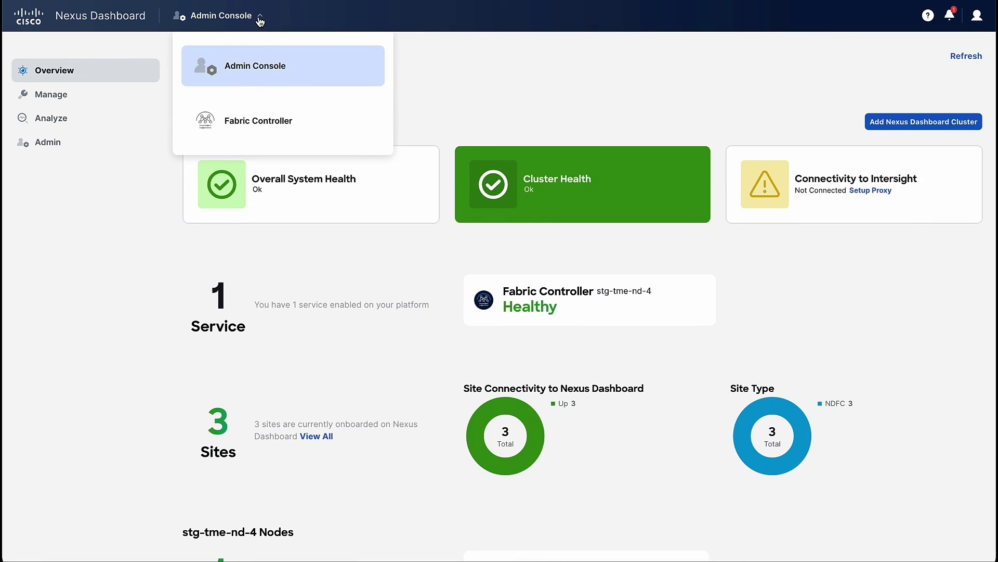
click(268, 124)
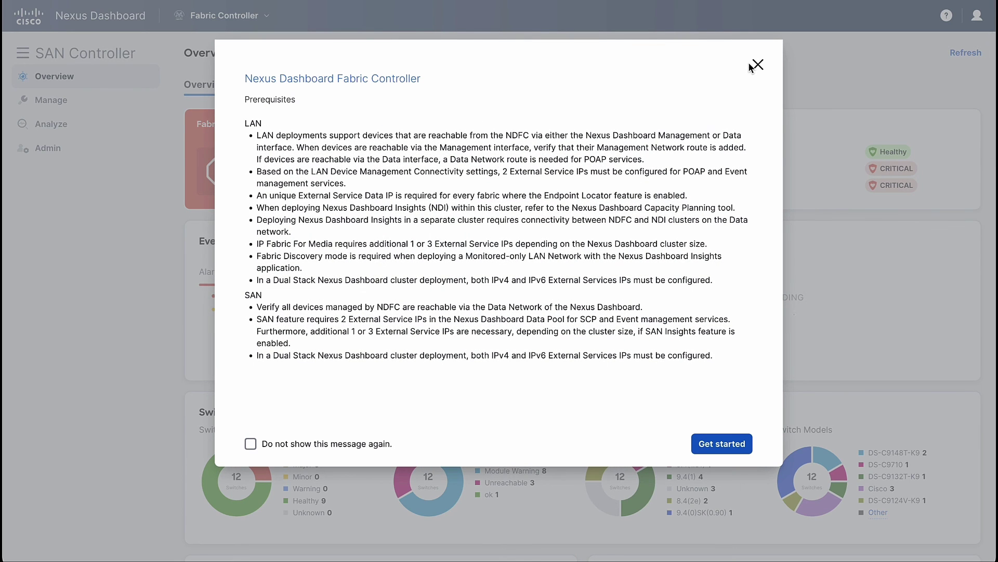
click(758, 65)
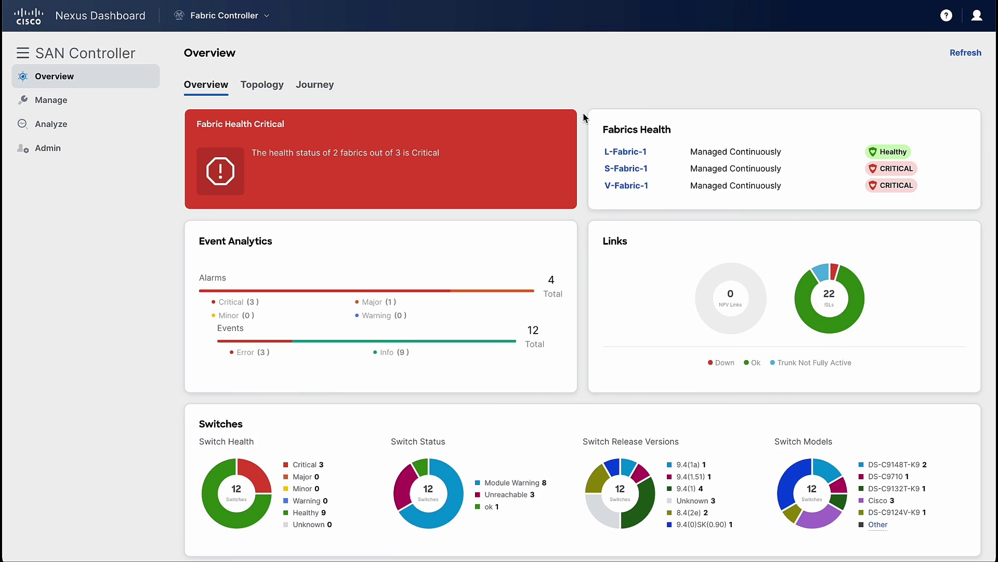